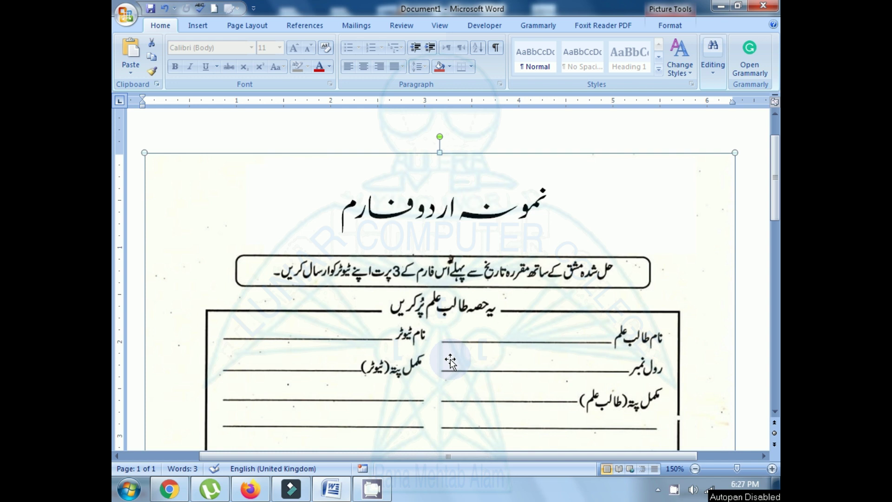
Set the scanned Urdu form picture's text wrapping to Behind Text.
{"action": "left_click", "coordinate": [194, 20]}
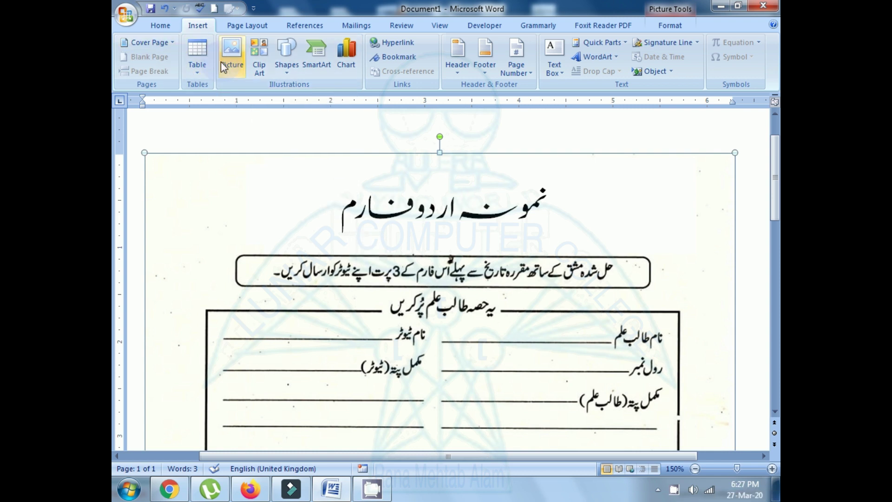
{"action": "left_click", "coordinate": [757, 251]}
{"action": "left_click", "coordinate": [445, 367]}
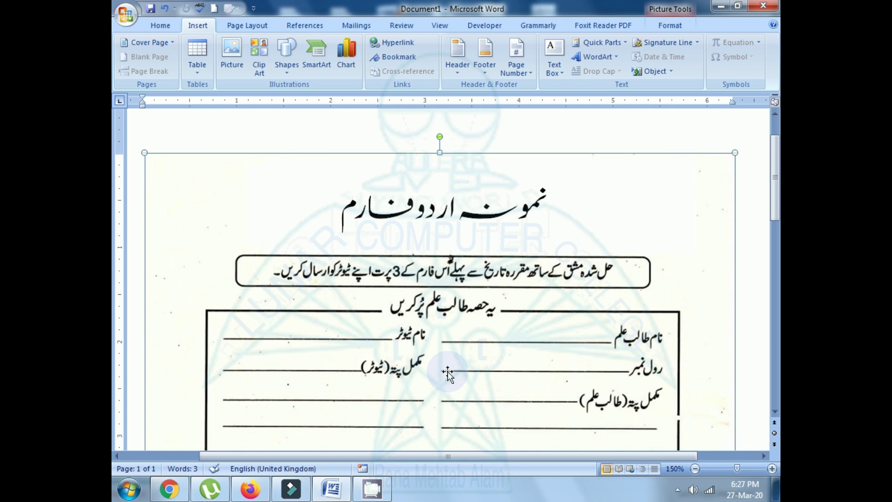
{"action": "right_click", "coordinate": [447, 374]}
{"action": "mouse_move", "coordinate": [499, 333]}
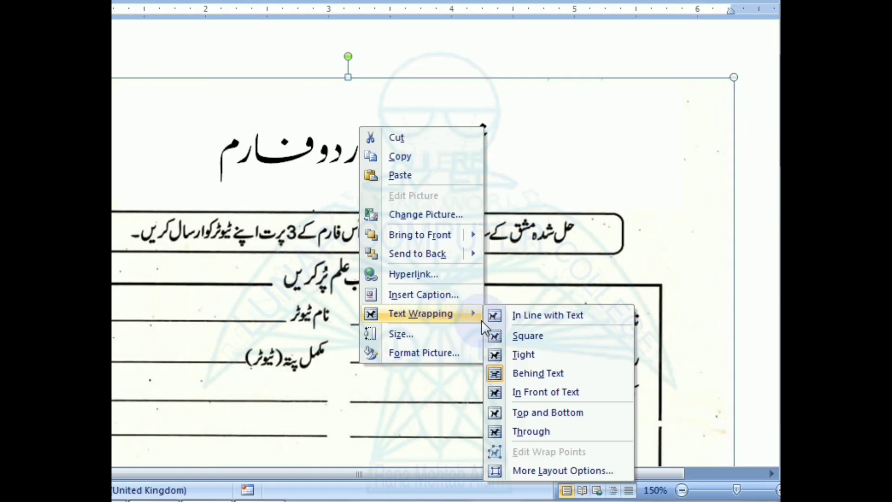
{"action": "left_click", "coordinate": [537, 372]}
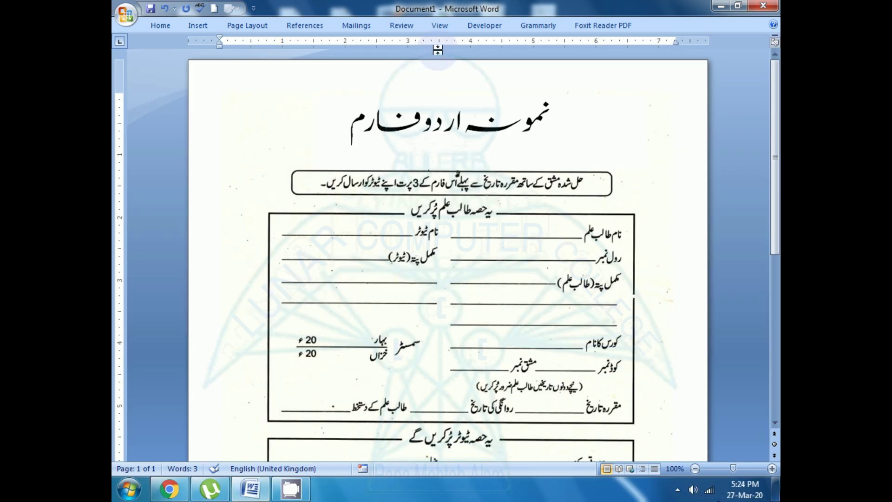
Zoom the document to 150% and scroll right to bring the form into view.
{"action": "left_click", "coordinate": [439, 25]}
{"action": "left_click", "coordinate": [403, 59]}
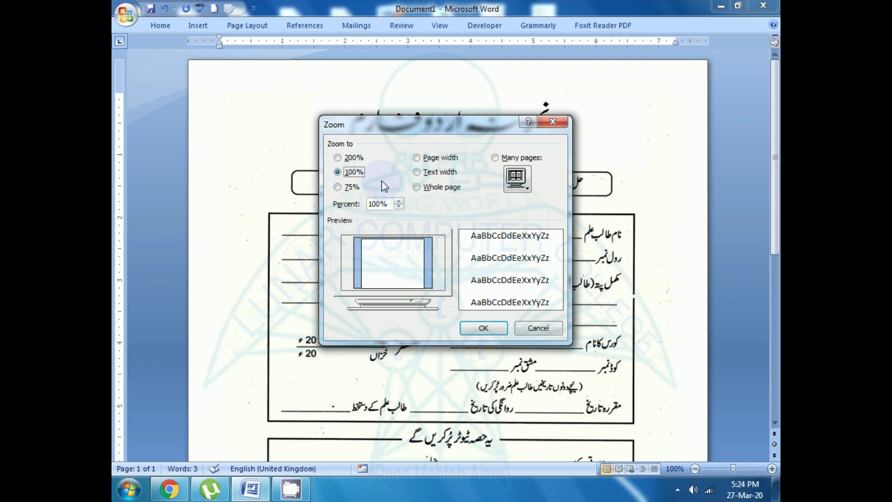
{"action": "double_click", "coordinate": [382, 204]}
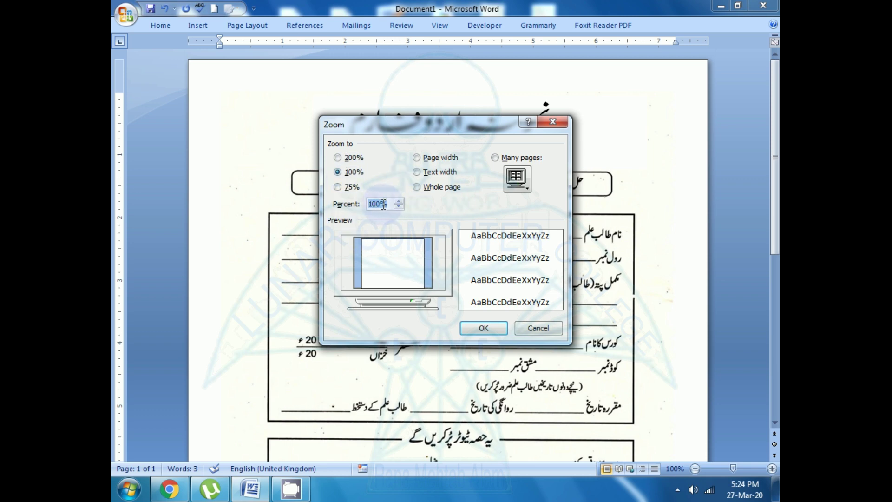
{"action": "type", "text": "150"}
{"action": "key", "text": "Return"}
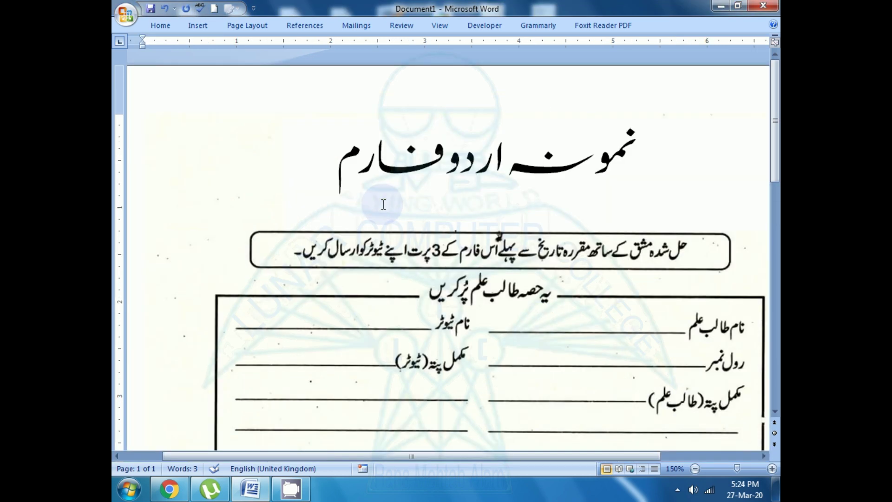
{"action": "left_click", "coordinate": [765, 456]}
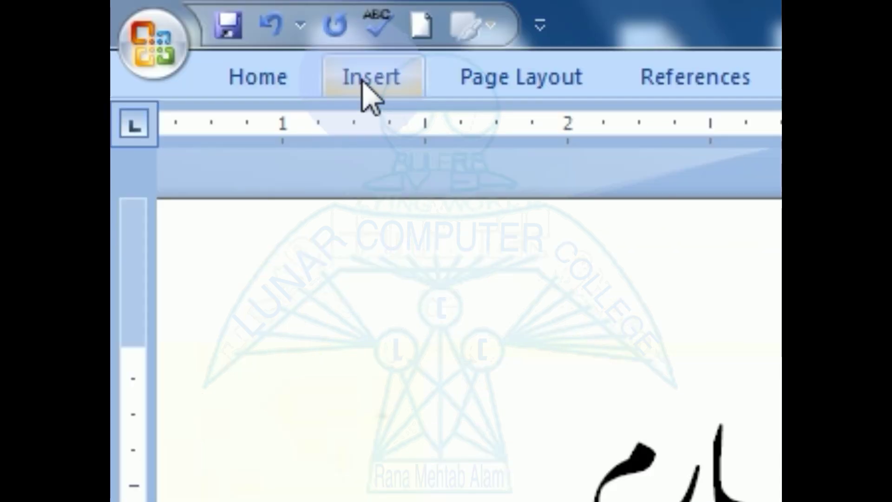
Draw a custom text box across the form's student name line.
{"action": "left_click", "coordinate": [196, 26]}
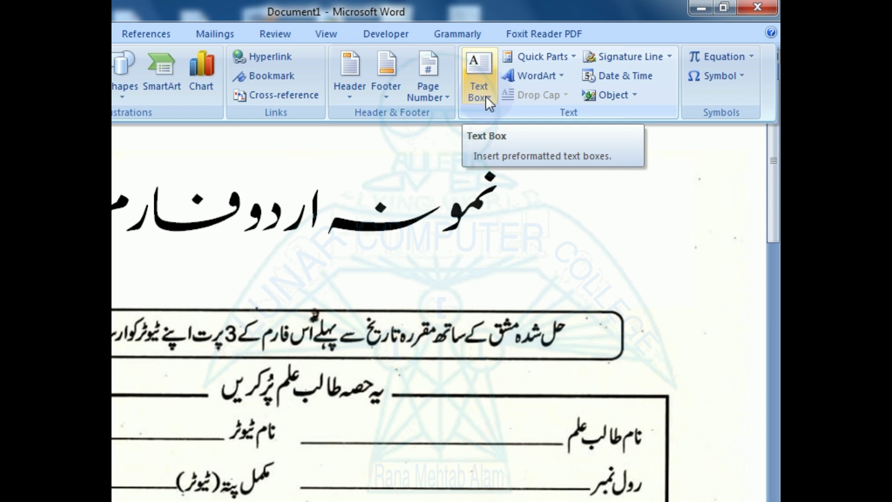
{"action": "left_click", "coordinate": [486, 96]}
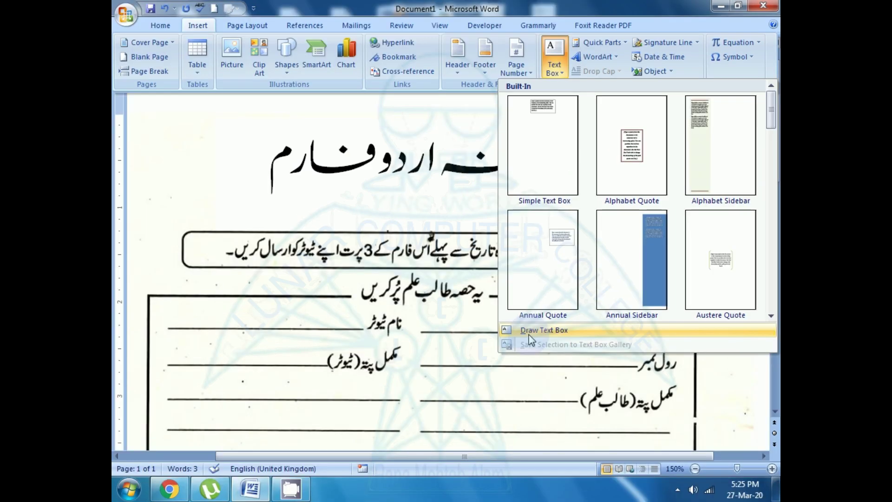
{"action": "left_click", "coordinate": [531, 330]}
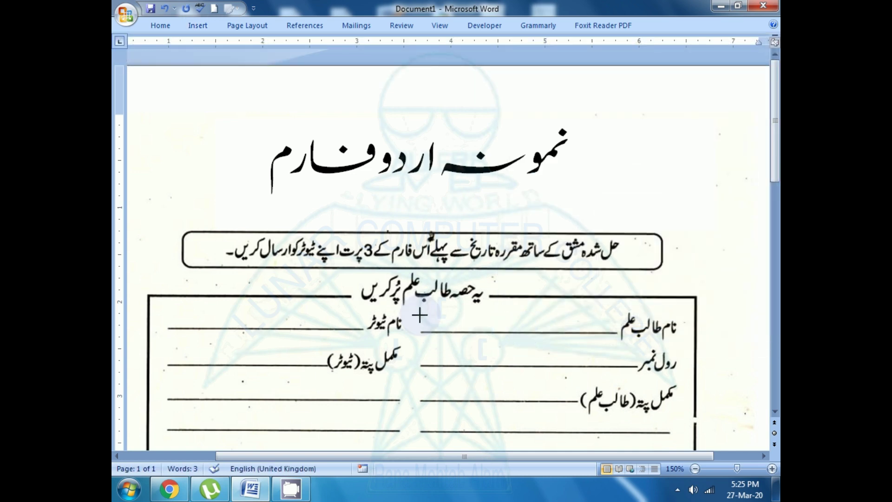
{"action": "left_click_drag", "start_coordinate": [420, 310], "coordinate": [618, 340]}
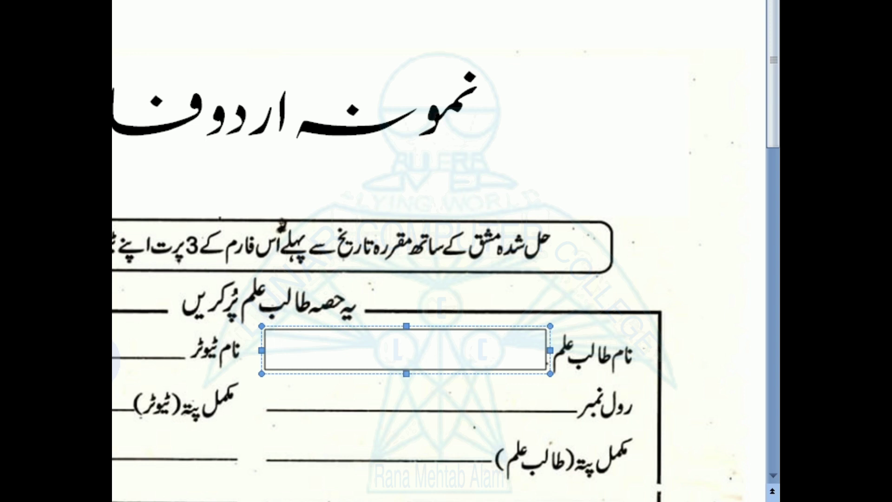
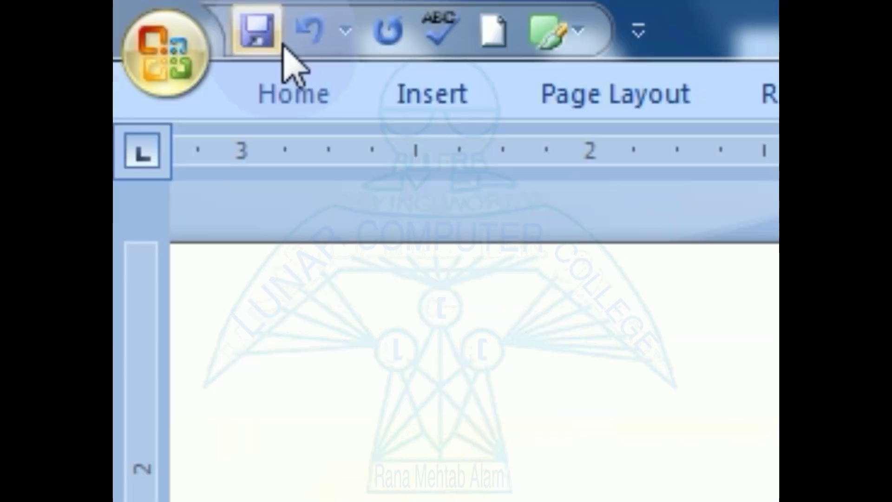
Type the student's full name in Urdu and set the text direction to right-to-left.
{"action": "left_click", "coordinate": [291, 89]}
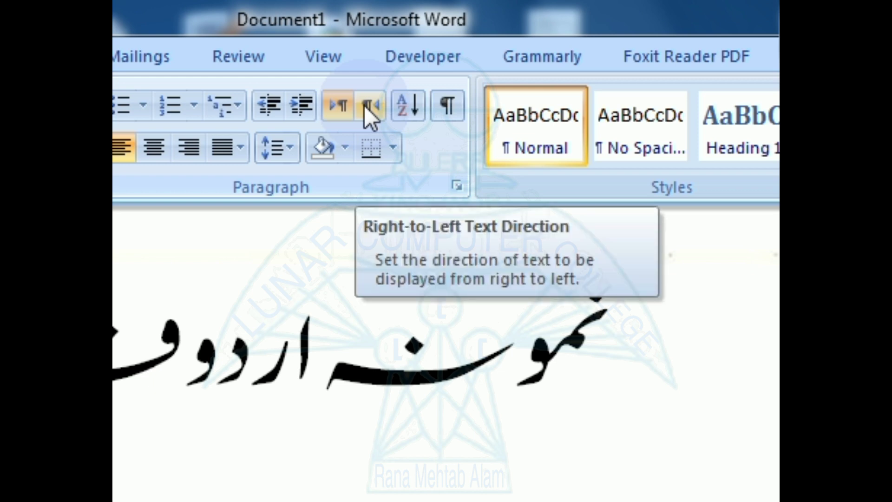
{"action": "left_click", "coordinate": [364, 104]}
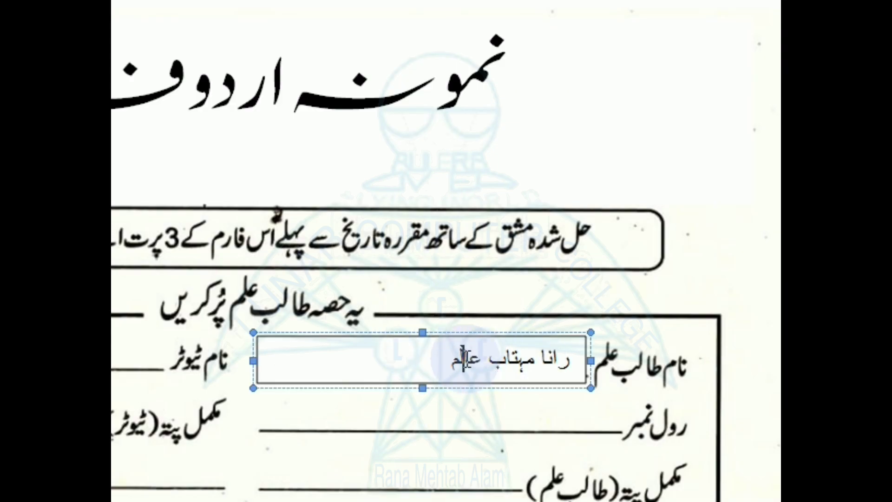
Select the whole name and change its font to Jameel Noori Nastaleeq.
{"action": "triple_click", "coordinate": [466, 360]}
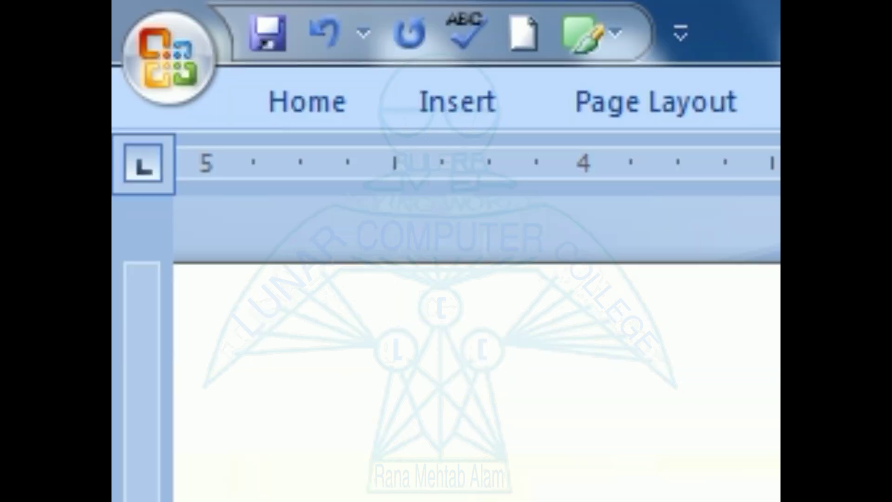
{"action": "left_click", "coordinate": [284, 105]}
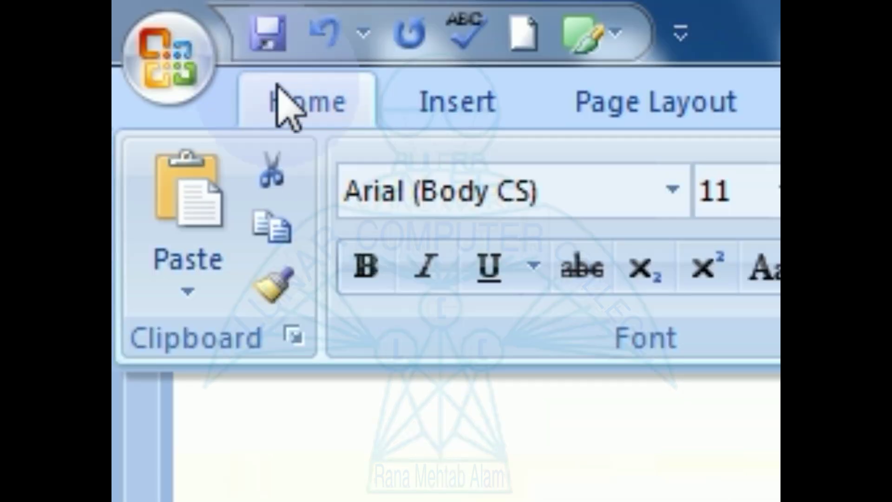
{"action": "left_click", "coordinate": [439, 186]}
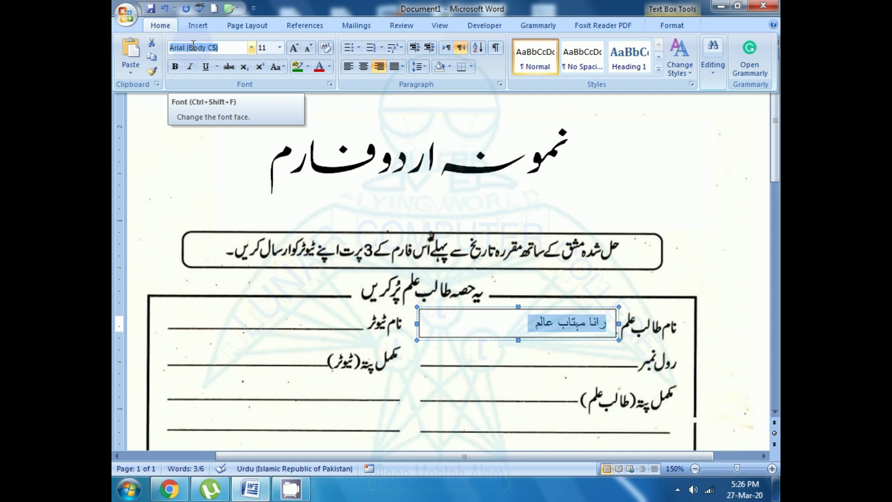
{"action": "key", "text": "Escape"}
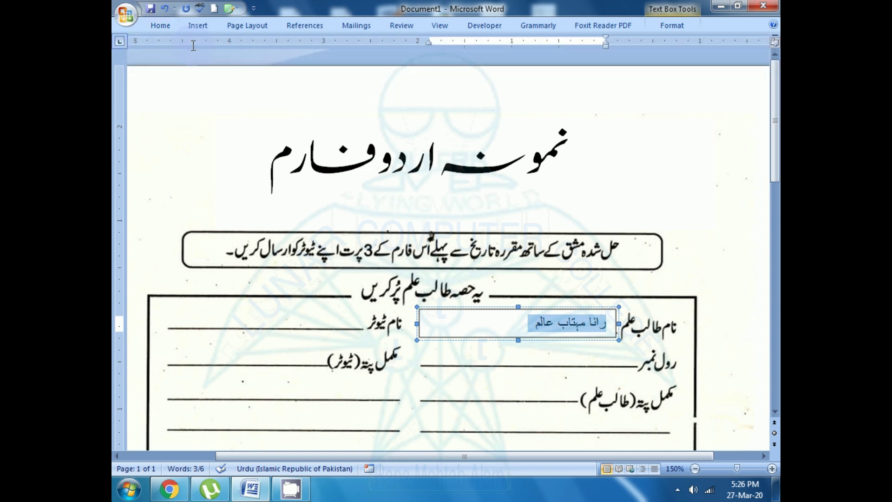
{"action": "key", "text": "ctrl+shift+f"}
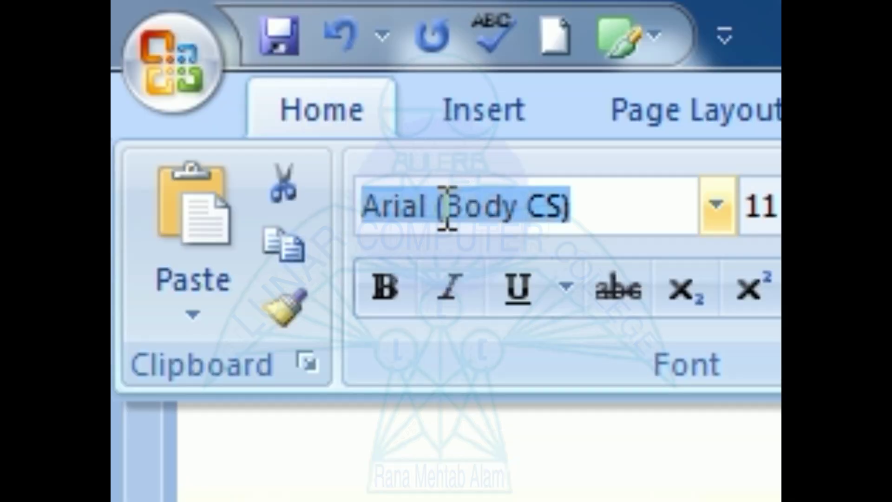
{"action": "type", "text": "Jameel Noori Nastaleec"}
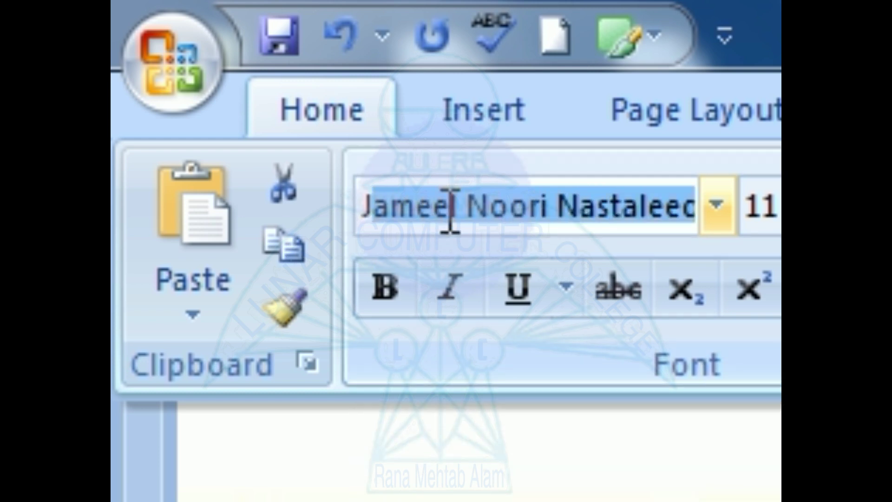
{"action": "key", "text": "Return"}
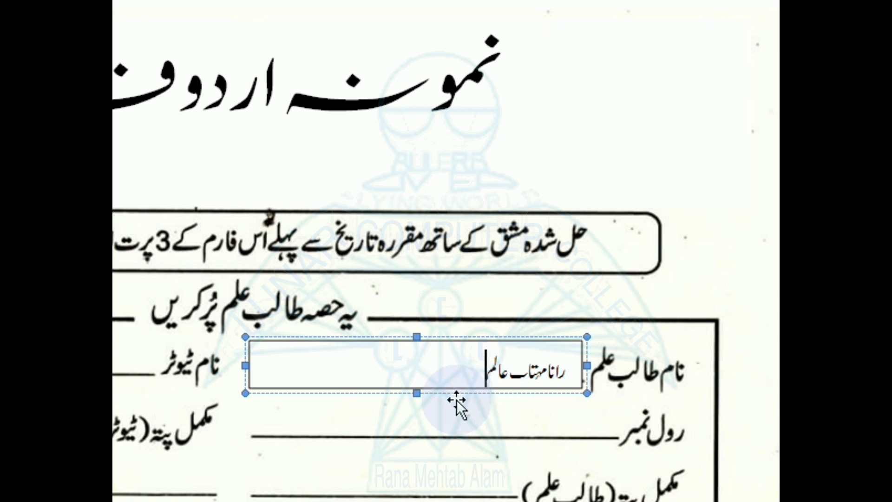
Make the name text box taller, pull its left edge inward, then reselect it.
{"action": "left_click", "coordinate": [418, 390]}
{"action": "left_click_drag", "start_coordinate": [418, 390], "coordinate": [411, 411]}
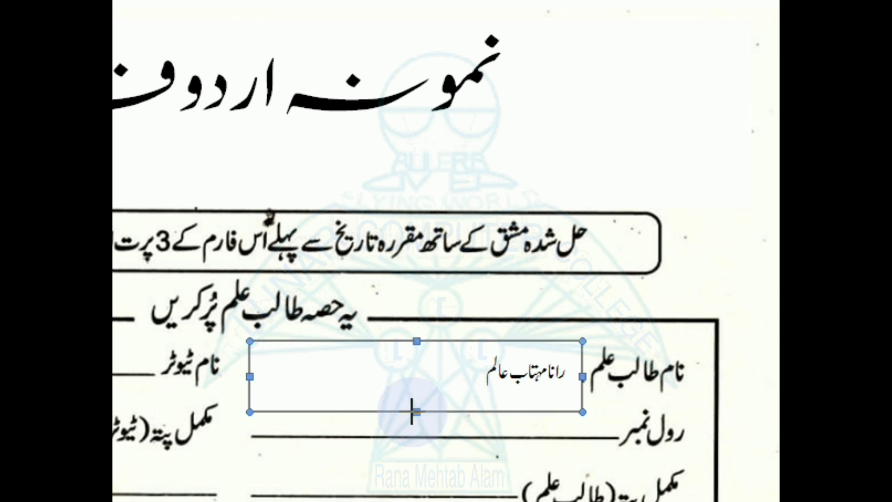
{"action": "left_click_drag", "start_coordinate": [249, 377], "coordinate": [275, 379]}
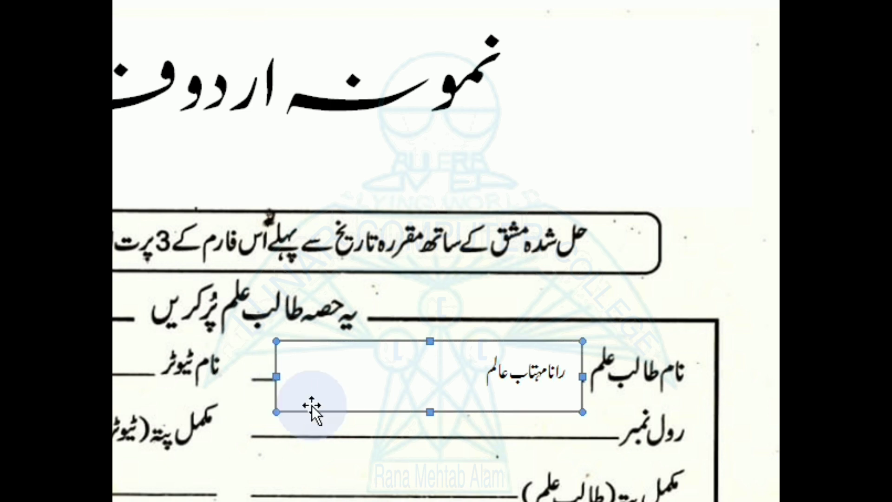
{"action": "left_click", "coordinate": [349, 453]}
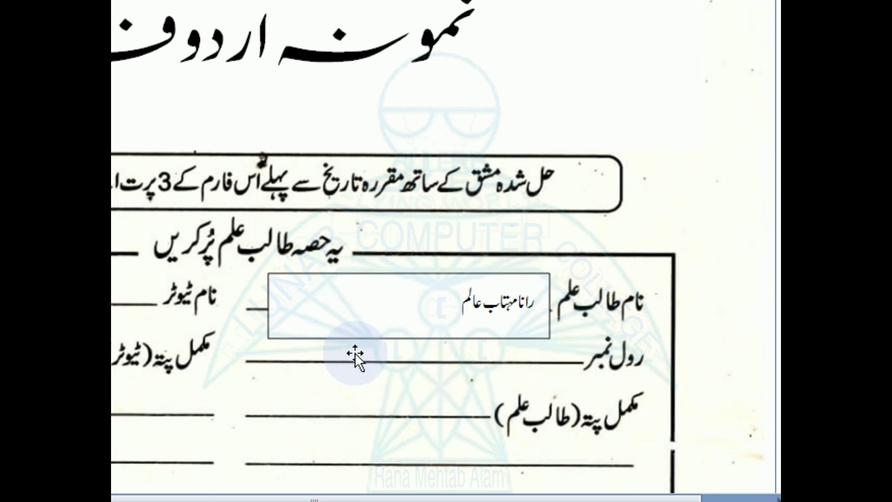
{"action": "left_click", "coordinate": [353, 333]}
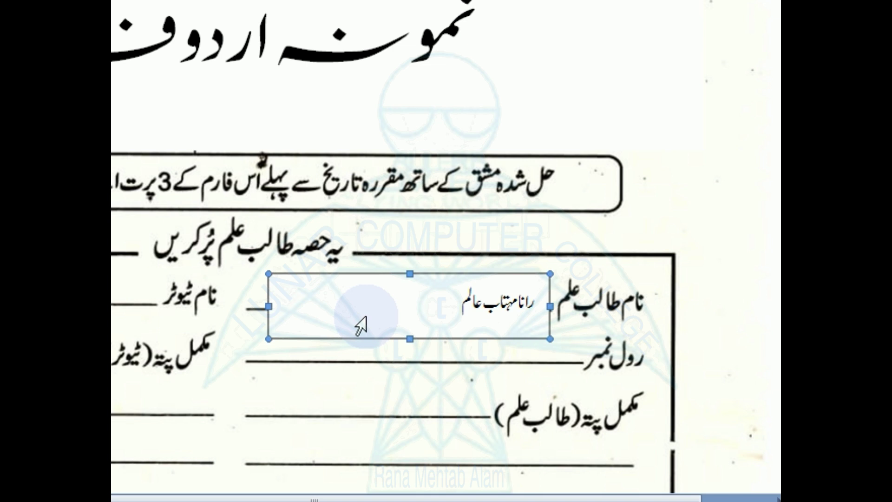
{"action": "left_click", "coordinate": [343, 358]}
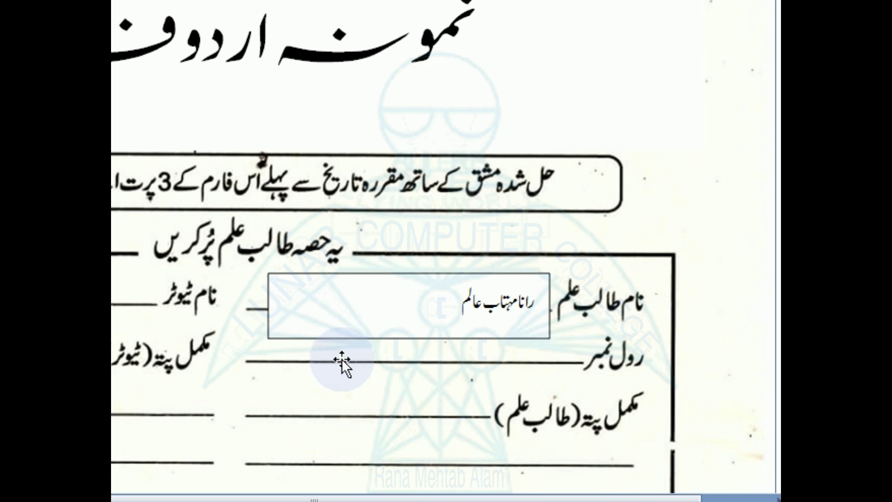
{"action": "left_click", "coordinate": [341, 333]}
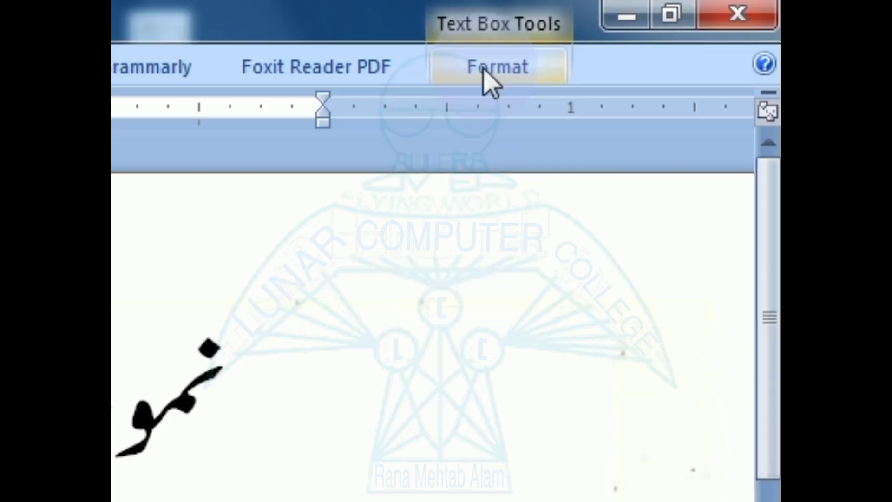
Give the name text box No Fill and No Outline.
{"action": "left_click", "coordinate": [673, 28]}
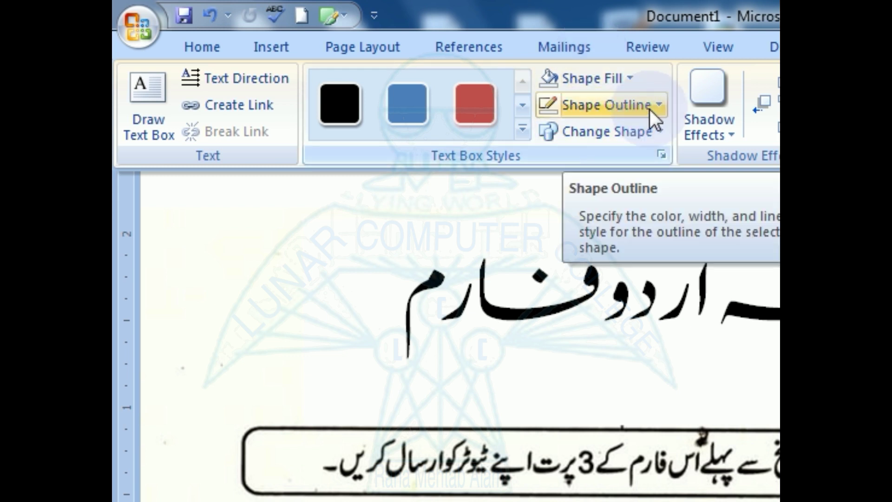
{"action": "left_click", "coordinate": [631, 80]}
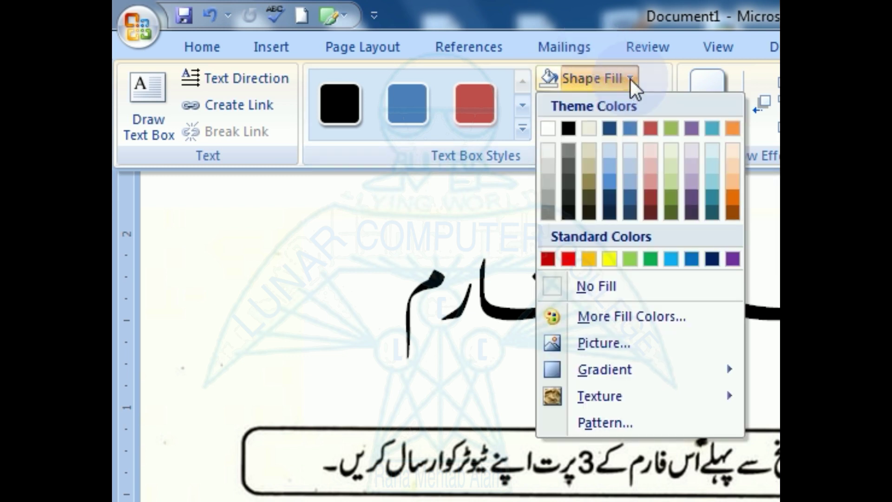
{"action": "left_click", "coordinate": [601, 276]}
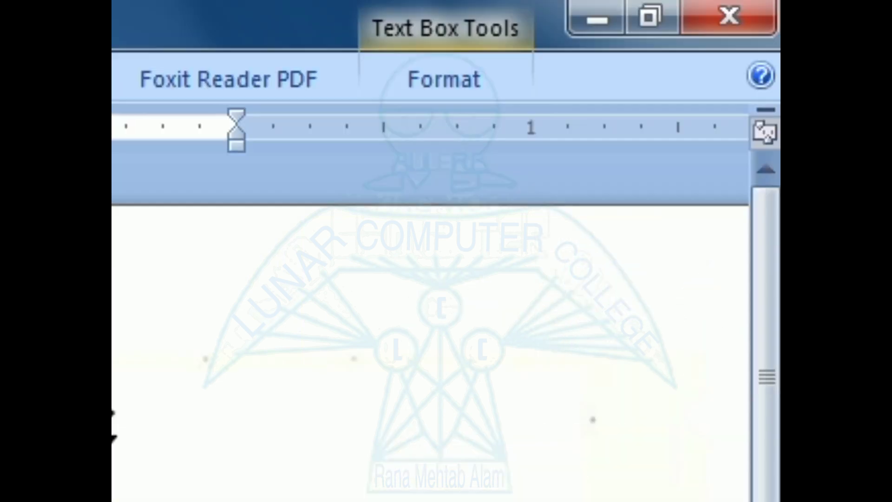
{"action": "left_click", "coordinate": [442, 79]}
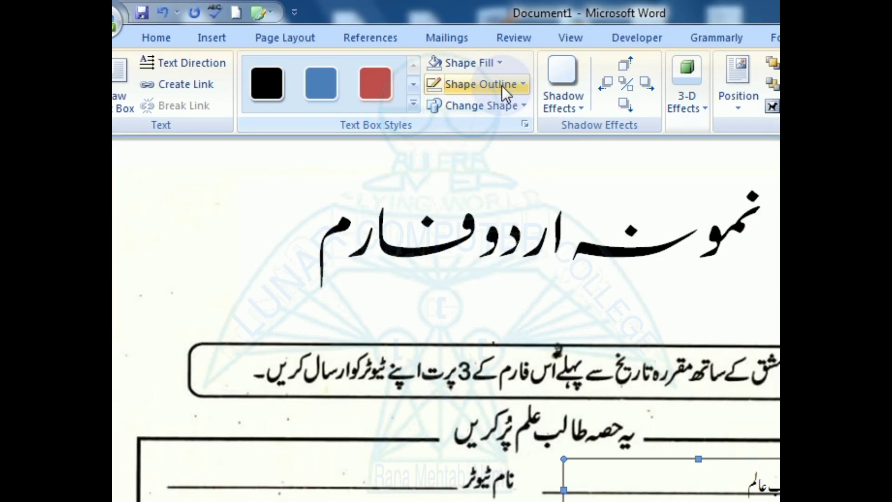
{"action": "left_click", "coordinate": [503, 85]}
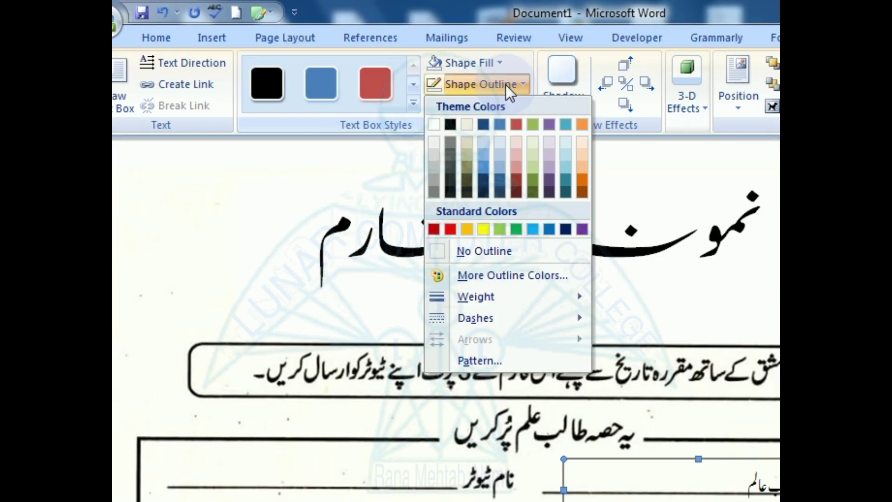
{"action": "left_click", "coordinate": [454, 250]}
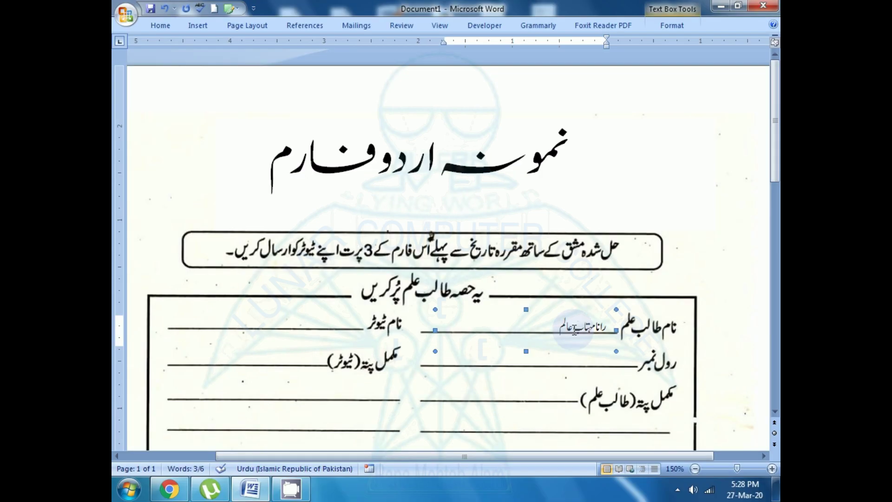
{"action": "double_click", "coordinate": [771, 488]}
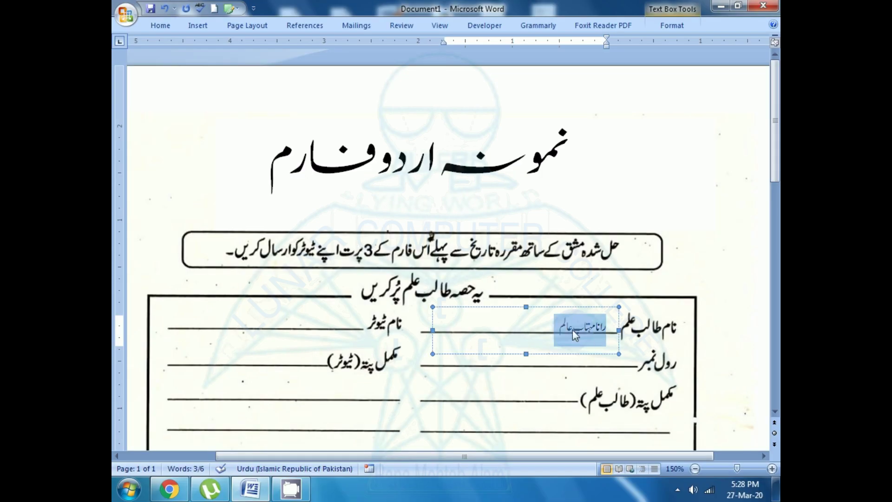
Change the name's font size to 16 from the Home tab.
{"action": "left_click", "coordinate": [160, 25]}
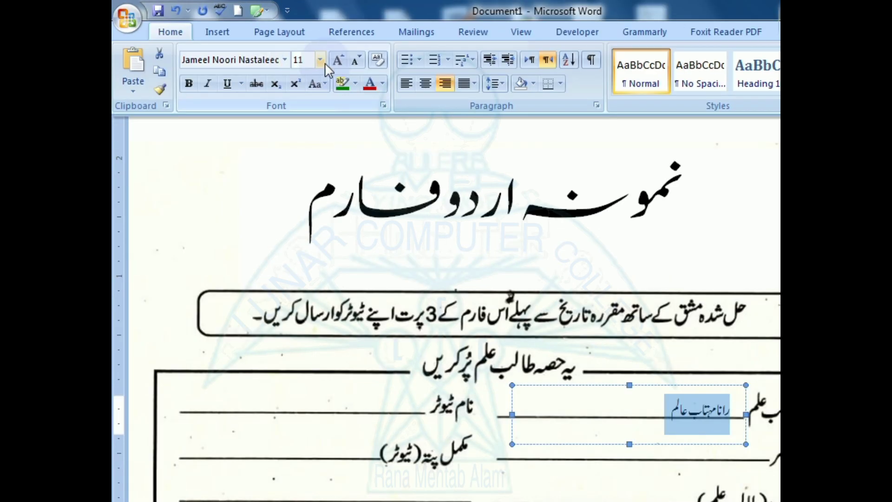
{"action": "left_click", "coordinate": [280, 48]}
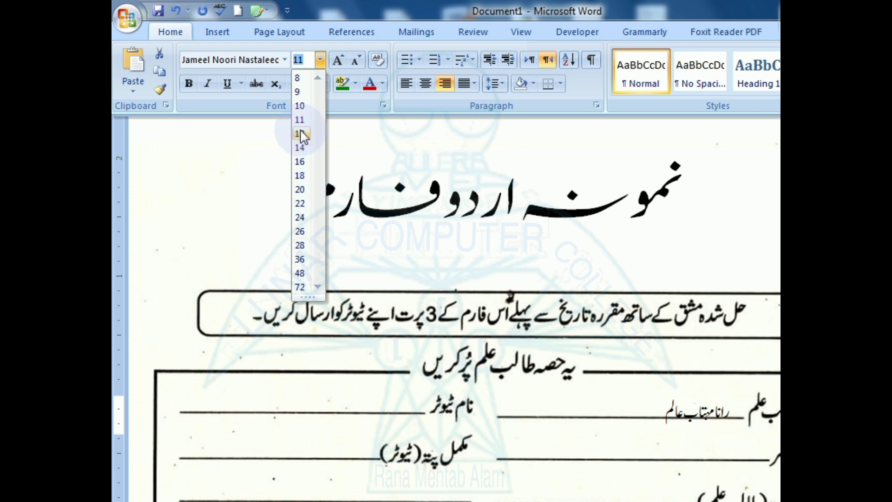
{"action": "left_click", "coordinate": [300, 161]}
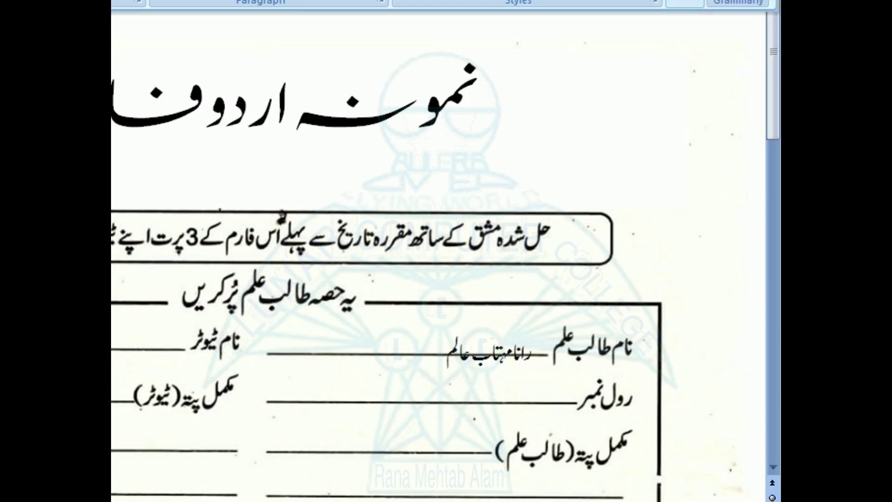